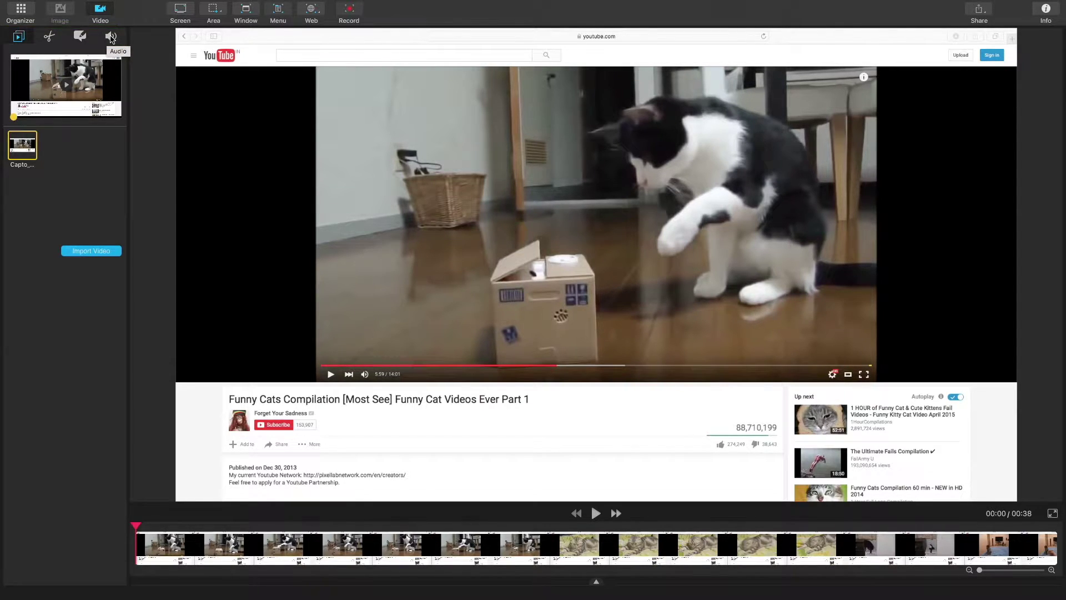
Step: Show the annotation tools and choose the Arrow annotation
{"action": "left_click", "coordinate": [81, 36]}
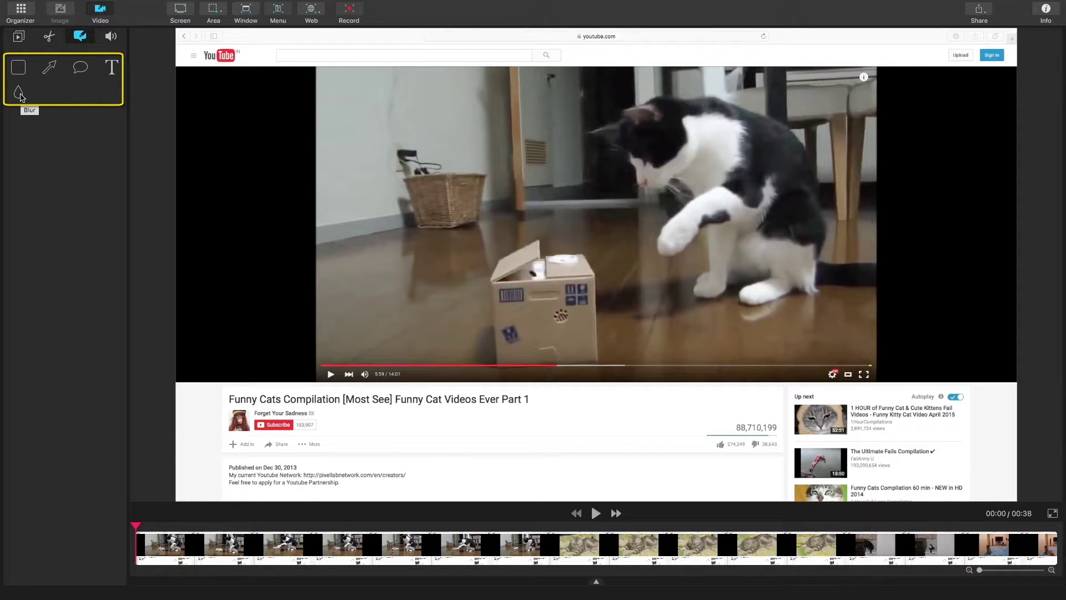
{"action": "left_click", "coordinate": [48, 70]}
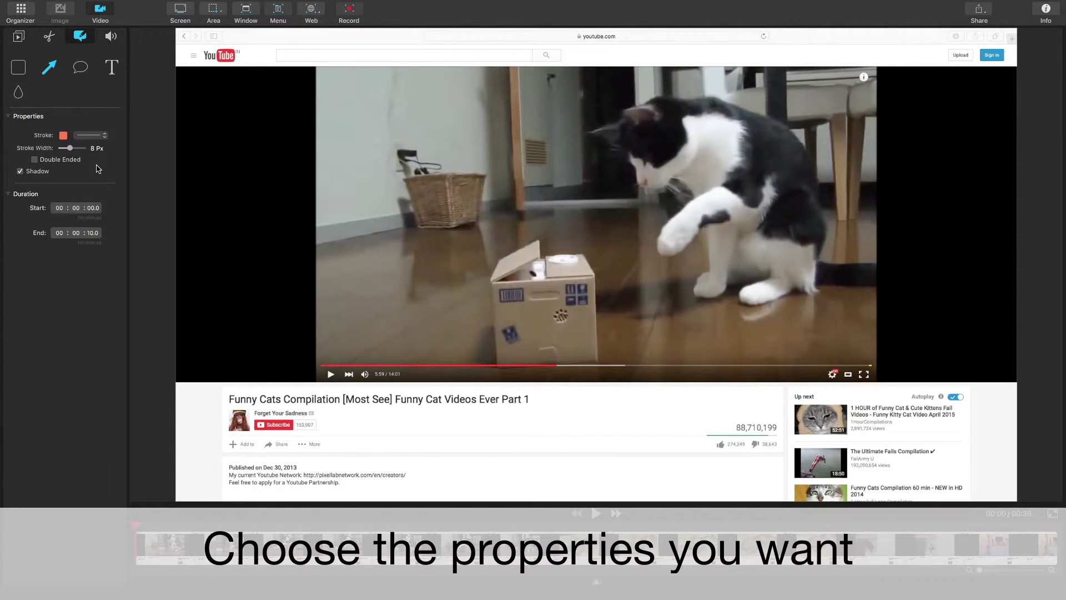
Step: Set the arrow's stroke colour to yellow and adjust its brightness
{"action": "left_click", "coordinate": [64, 135]}
{"action": "left_click", "coordinate": [320, 255]}
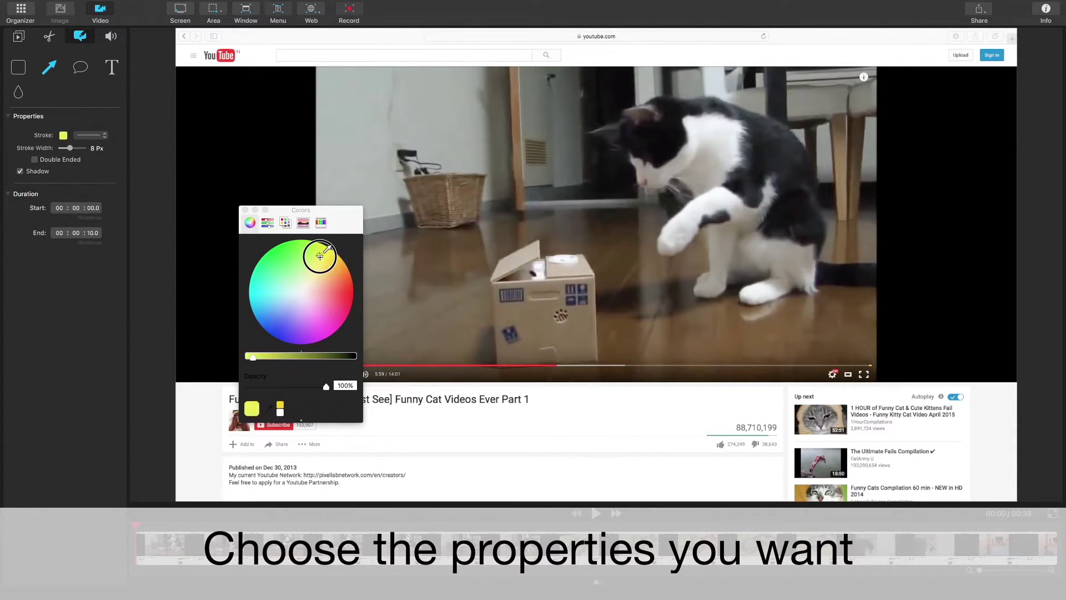
{"action": "left_click_drag", "start_coordinate": [251, 356], "coordinate": [267, 356]}
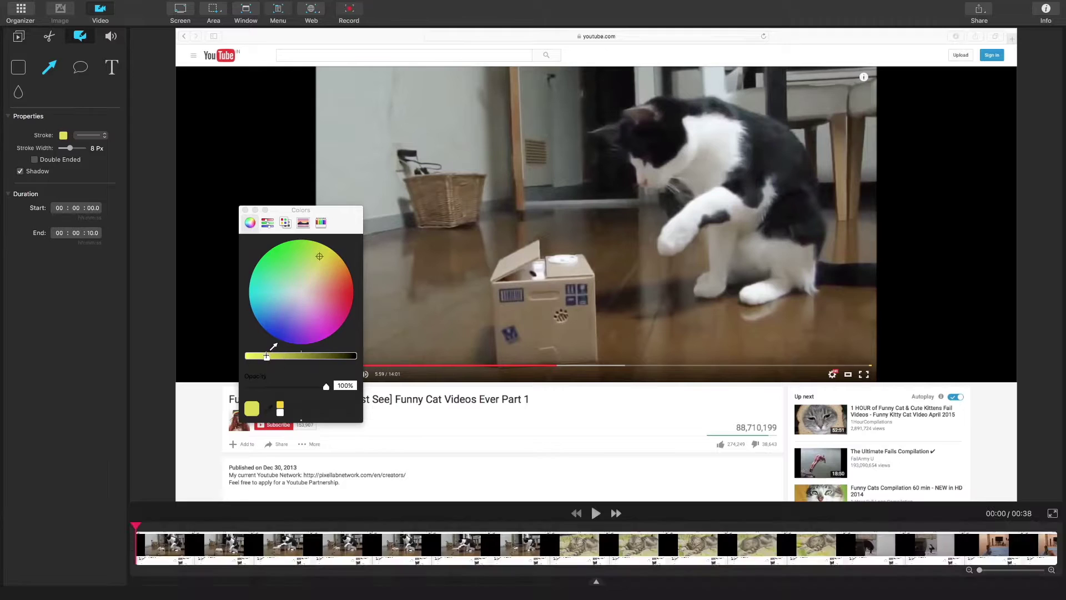
{"action": "left_click", "coordinate": [245, 210]}
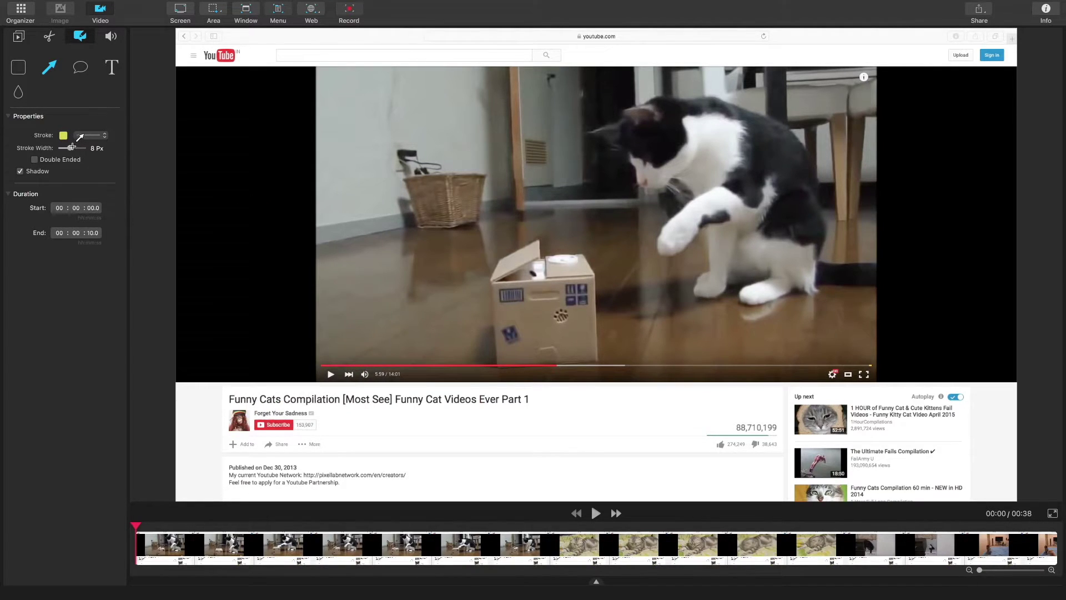
{"action": "left_click", "coordinate": [87, 135]}
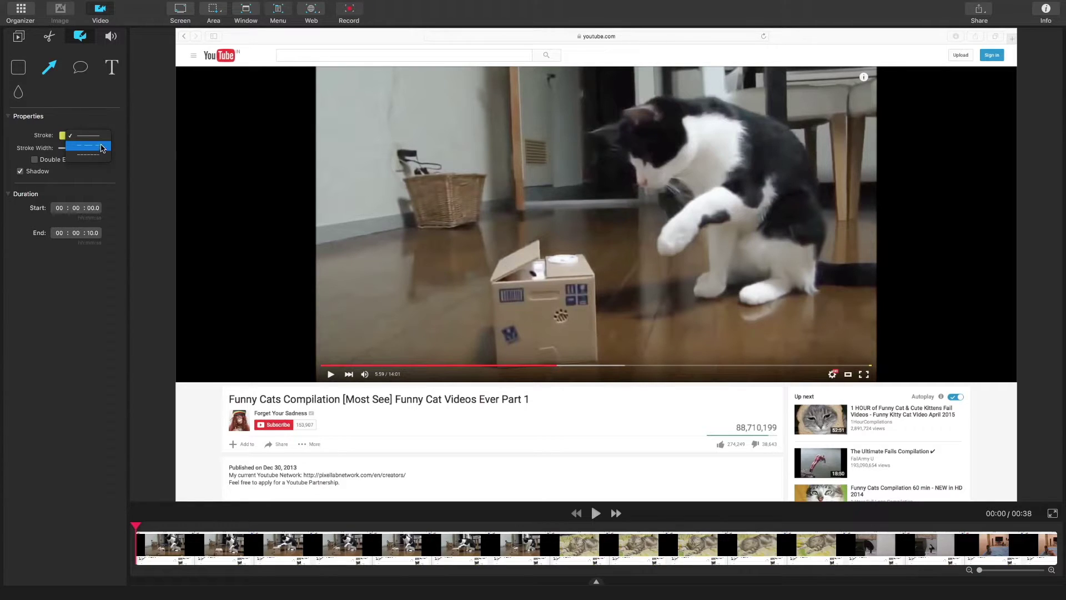
Step: Use a solid 10 px stroke and draw the arrow from the wall toward the cardboard box
{"action": "left_click", "coordinate": [101, 137]}
{"action": "left_click", "coordinate": [73, 149]}
{"action": "left_click_drag", "start_coordinate": [73, 148], "coordinate": [72, 150]}
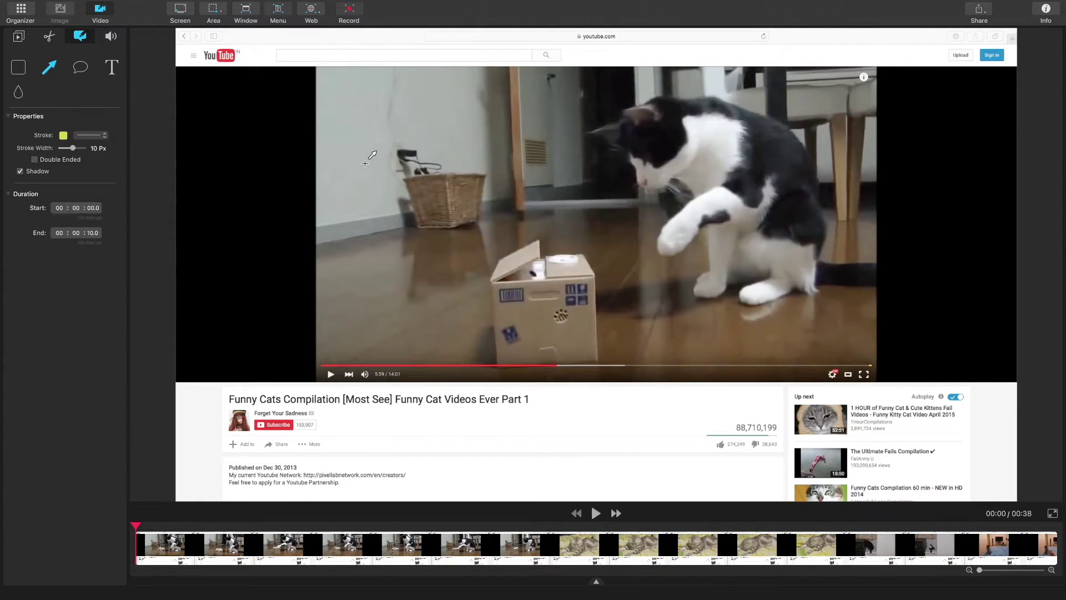
{"action": "left_click_drag", "start_coordinate": [364, 162], "coordinate": [483, 249]}
Step: Move the arrow higher and adjust its tip and tail so it lands on the box
{"action": "left_click", "coordinate": [464, 238]}
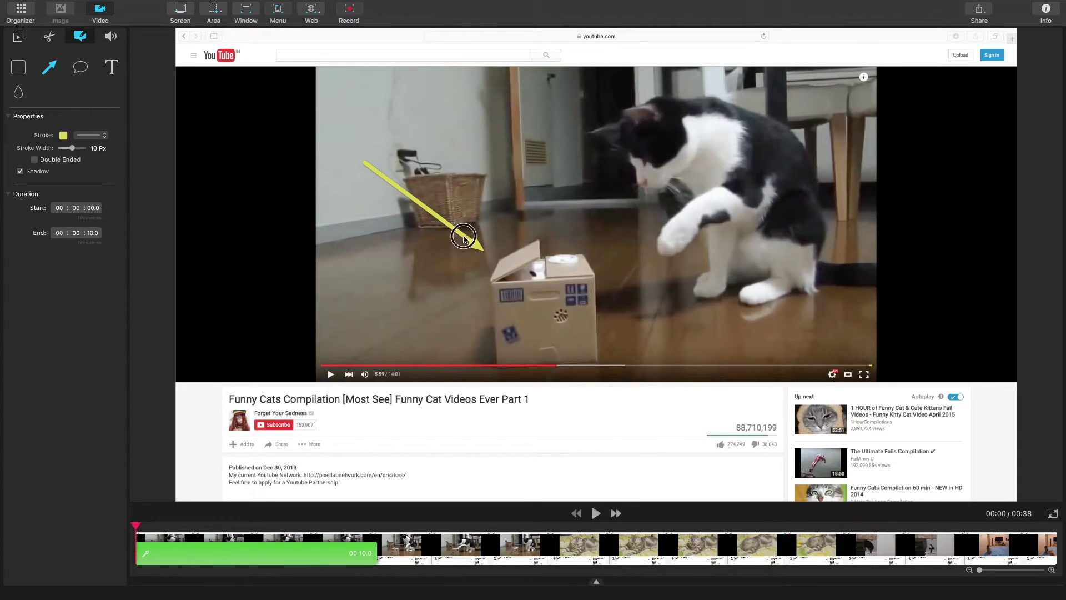
{"action": "mouse_move", "coordinate": [464, 237]}
{"action": "left_mouse_down"}
{"action": "mouse_move", "coordinate": [466, 208]}
{"action": "mouse_move", "coordinate": [455, 202]}
{"action": "mouse_move", "coordinate": [539, 241]}
{"action": "mouse_move", "coordinate": [530, 164]}
{"action": "mouse_move", "coordinate": [441, 175]}
{"action": "mouse_move", "coordinate": [430, 209]}
{"action": "left_mouse_up"}
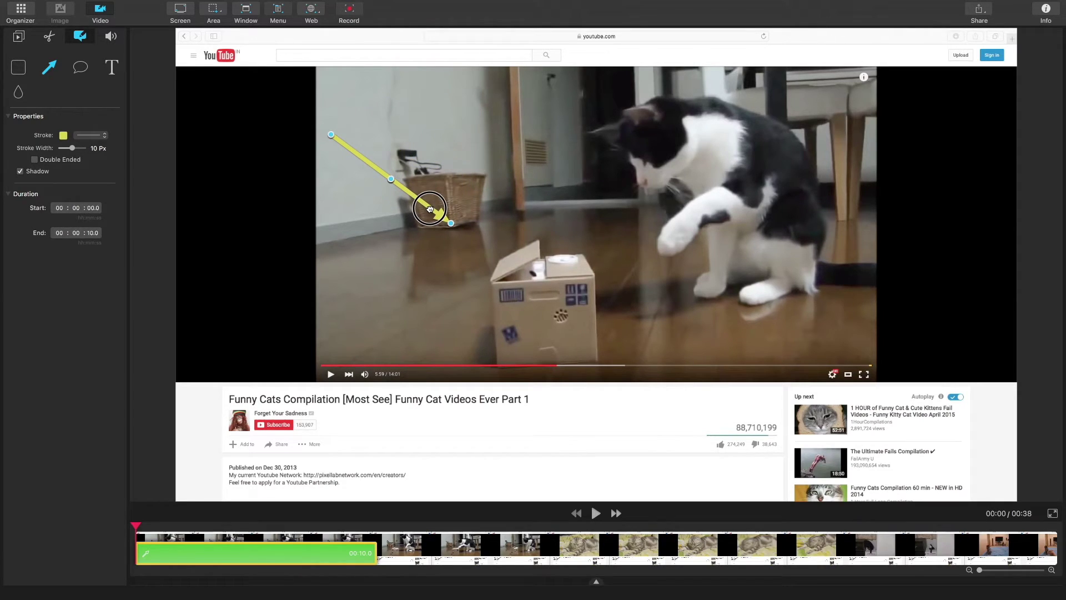
{"action": "left_click_drag", "start_coordinate": [450, 224], "coordinate": [480, 249]}
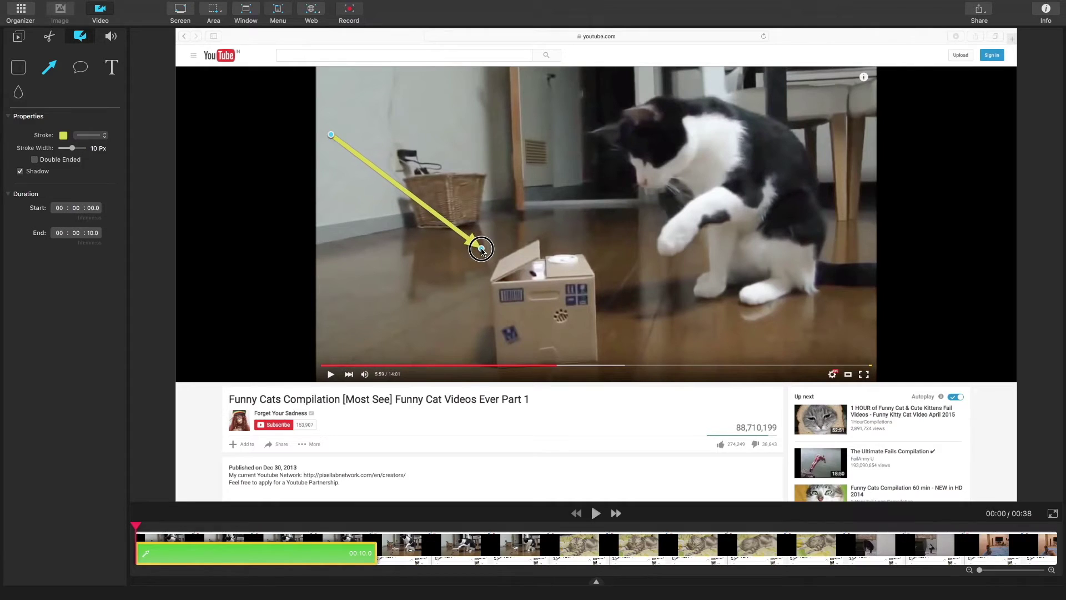
{"action": "left_click_drag", "start_coordinate": [331, 135], "coordinate": [380, 139]}
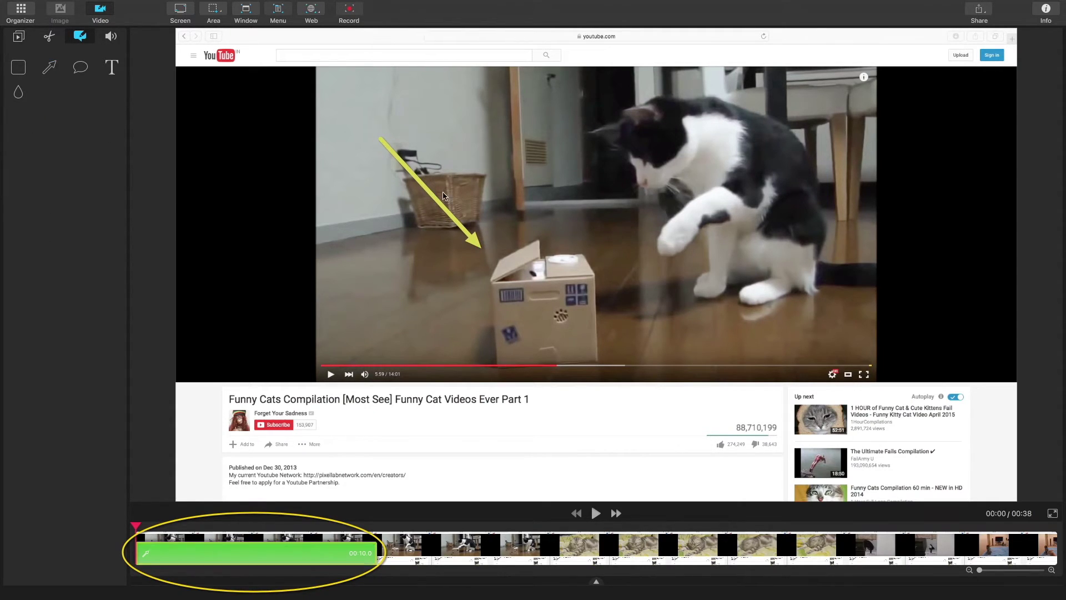
Step: Trim the arrow's timeline clip so it shows from 6.0 to 14.5 seconds
{"action": "left_click", "coordinate": [316, 554]}
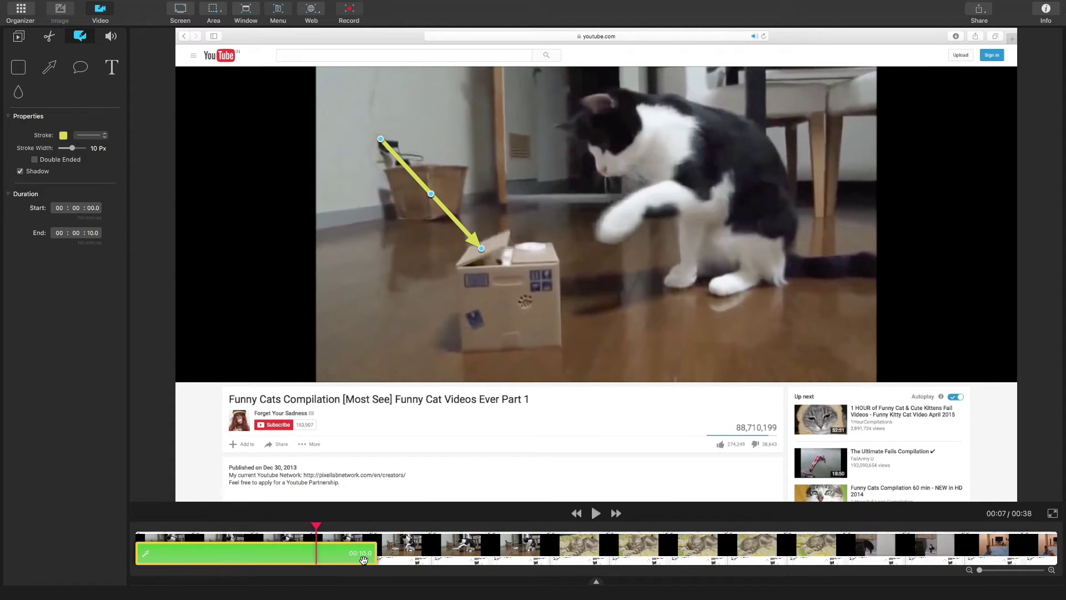
{"action": "left_click_drag", "start_coordinate": [364, 559], "coordinate": [484, 550]}
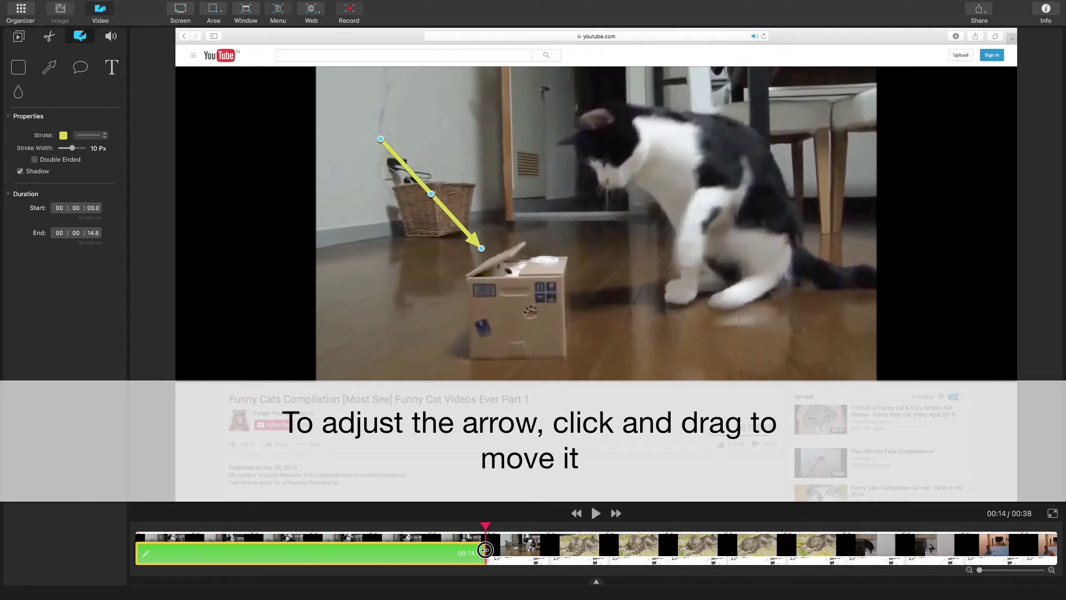
{"action": "left_click_drag", "start_coordinate": [134, 549], "coordinate": [279, 552]}
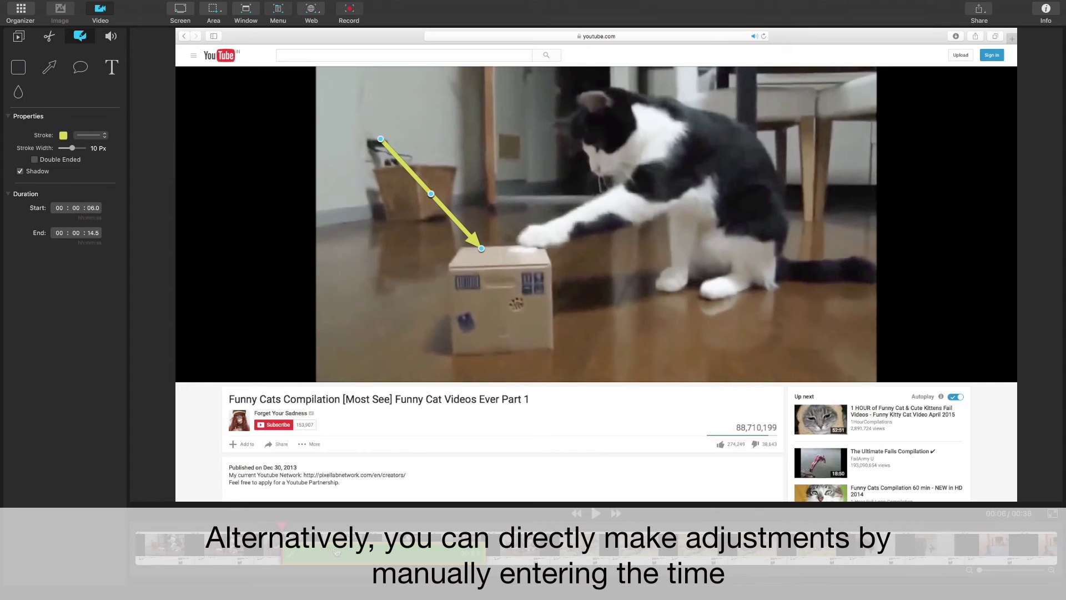
Step: Enter a 05.0 start and 10.0 end in the arrow's Duration fields
{"action": "double_click", "coordinate": [93, 207]}
{"action": "type", "text": "05.0"}
{"action": "key", "text": "Return"}
{"action": "double_click", "coordinate": [94, 233]}
{"action": "type", "text": "10.0"}
{"action": "key", "text": "Return"}
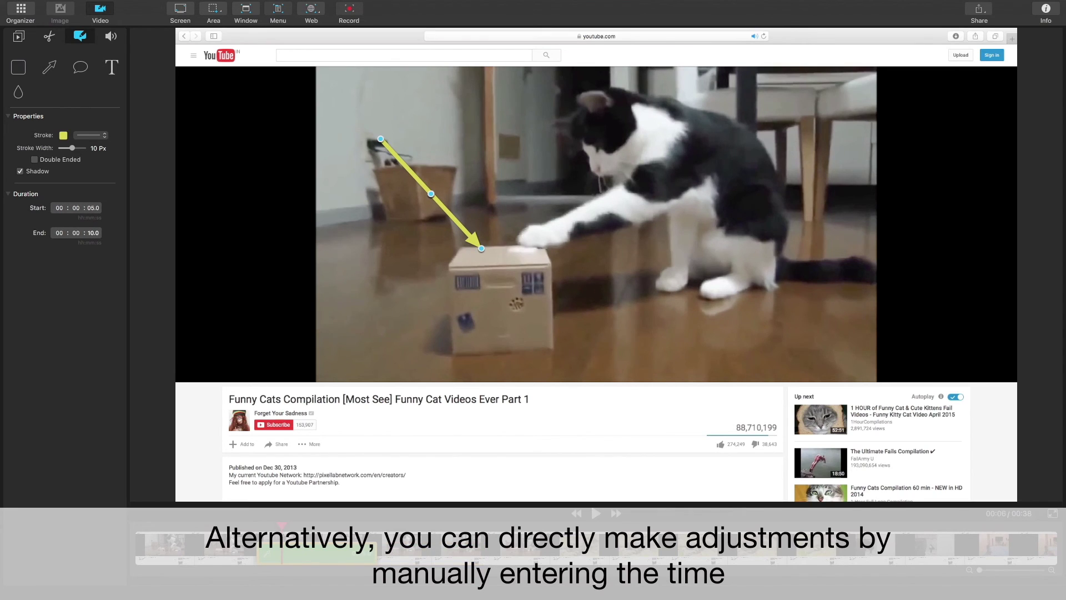